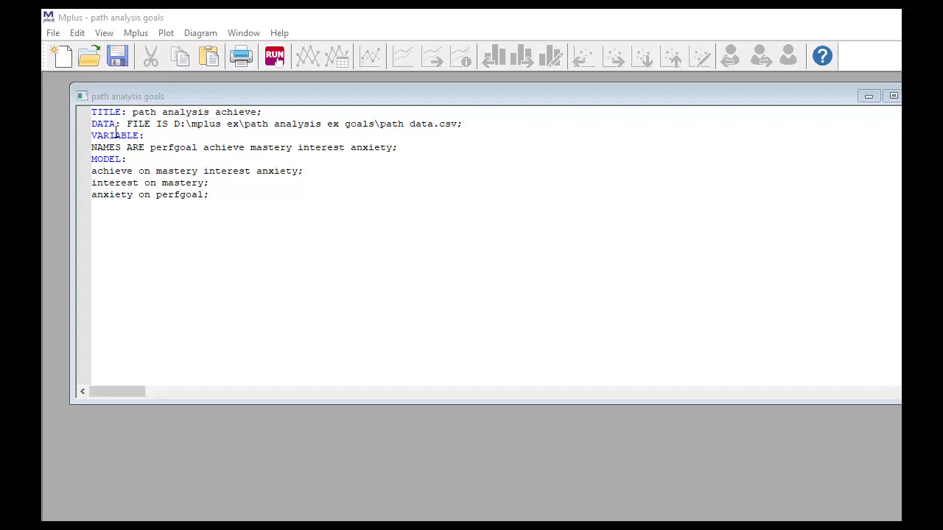
Step: Highlight the DATA file statement and the list of variable names in the input
left_click_drag(125, 124, 465, 121)
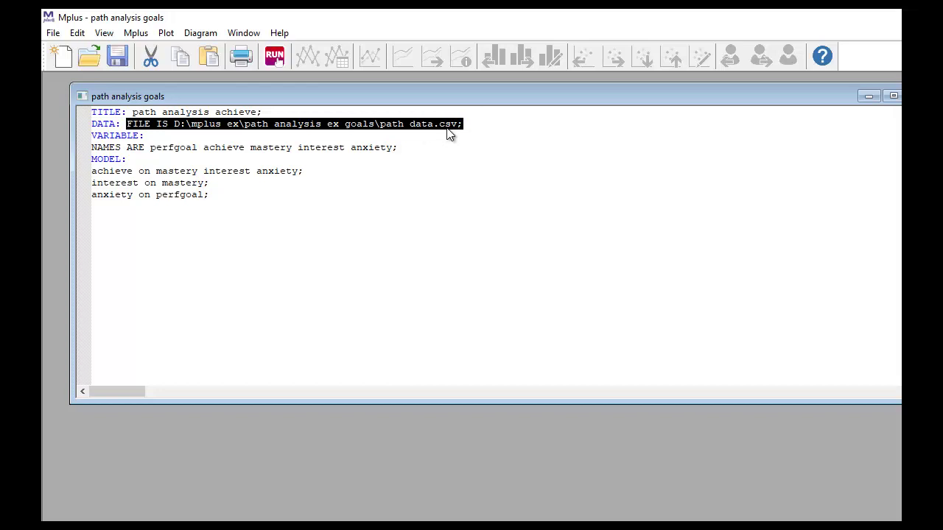
left_click(479, 123)
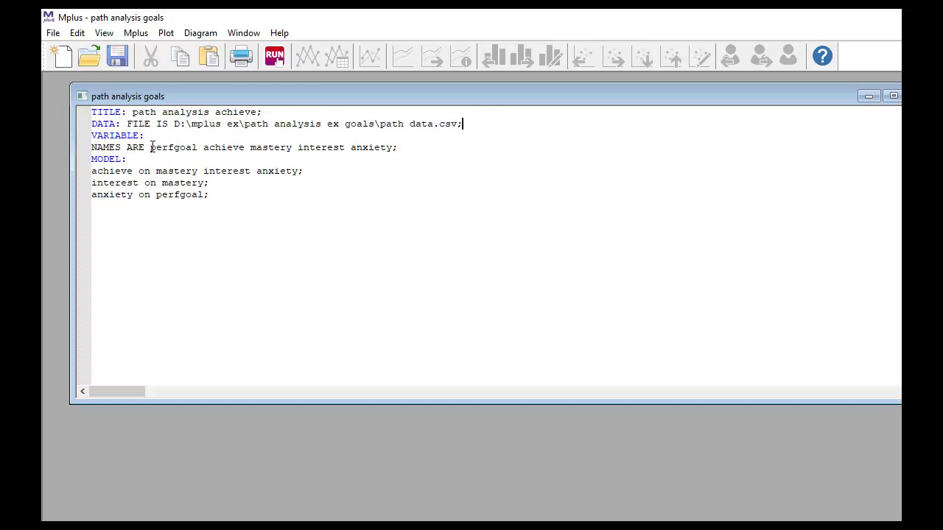
left_click_drag(149, 148, 394, 147)
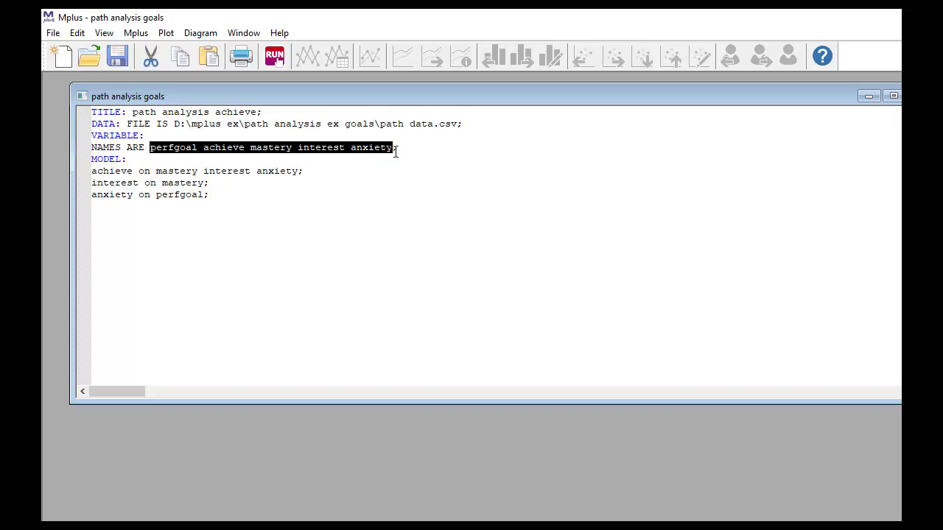
left_click(451, 149)
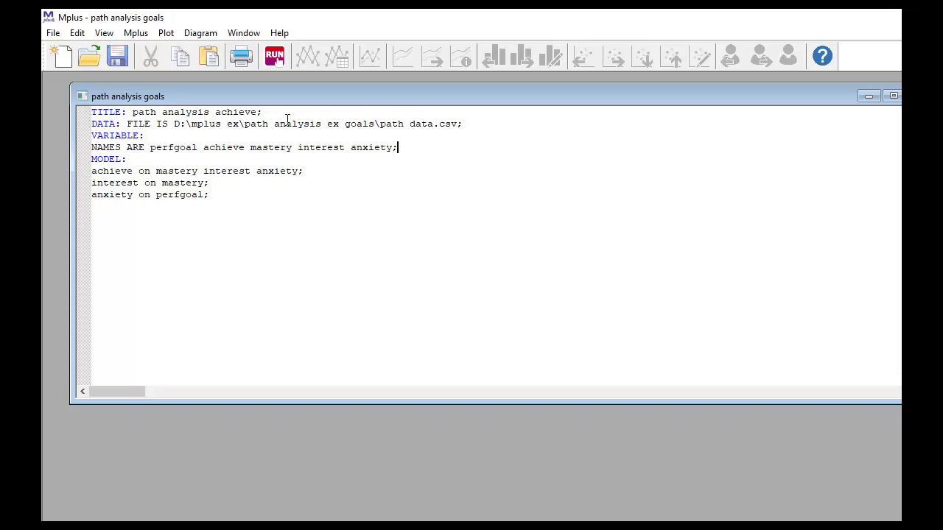
Step: Save and run the model, then scroll through path analysis goals.out to the estimates and diagram information
left_click(274, 57)
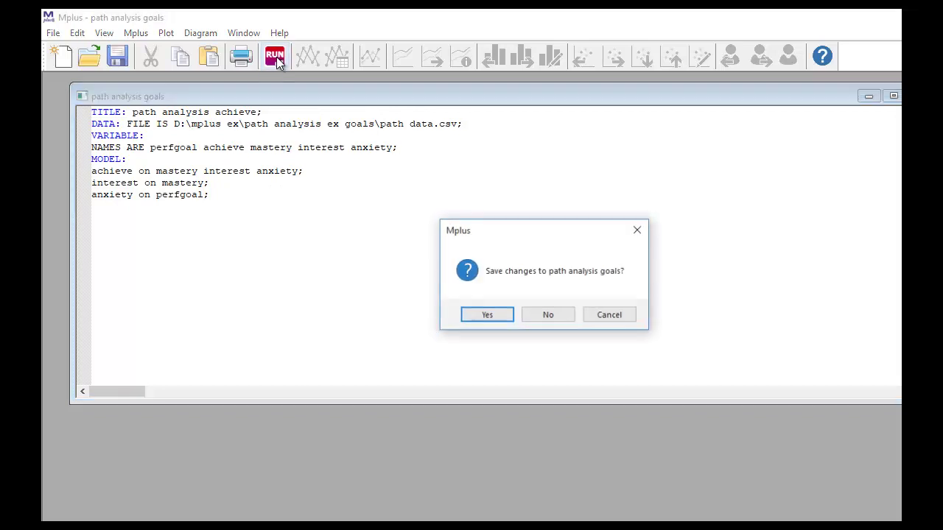
left_click(505, 319)
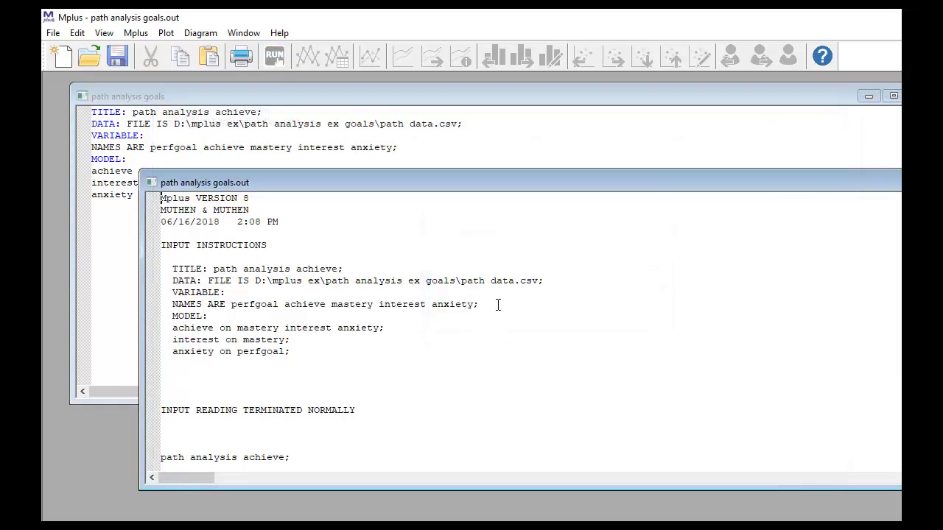
left_click_drag(572, 187, 526, 86)
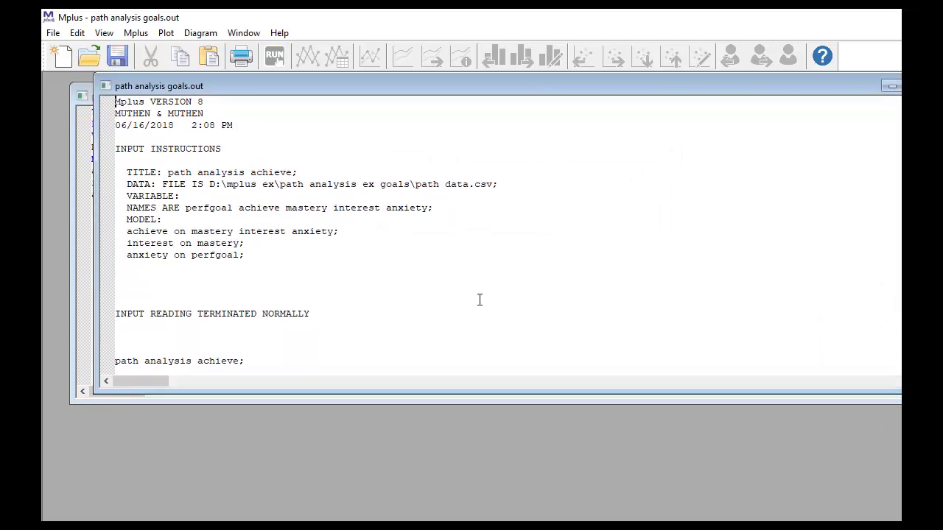
scroll(480, 299, "down", 4)
scroll(480, 299, "down", 8)
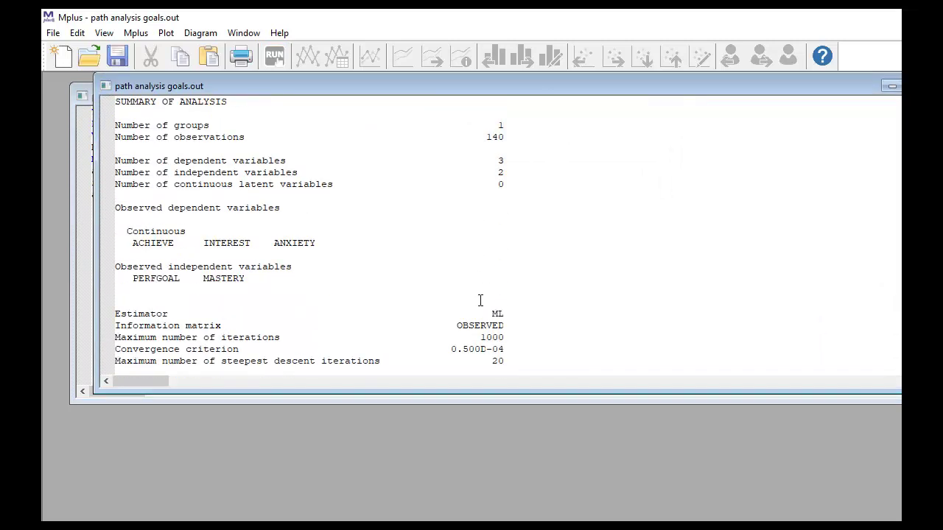
scroll(480, 304, "down", 6)
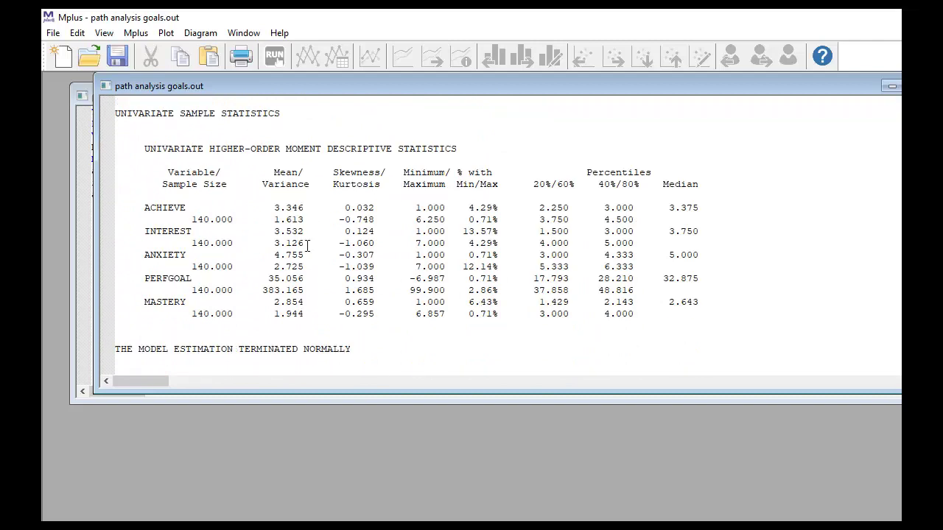
scroll(307, 246, "down", 6)
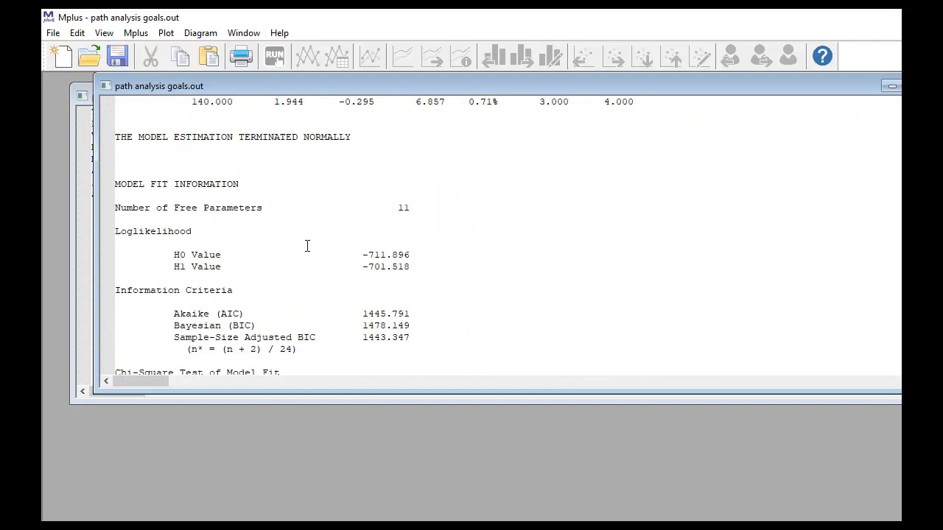
scroll(307, 245, "down", 4)
scroll(307, 245, "up", 2)
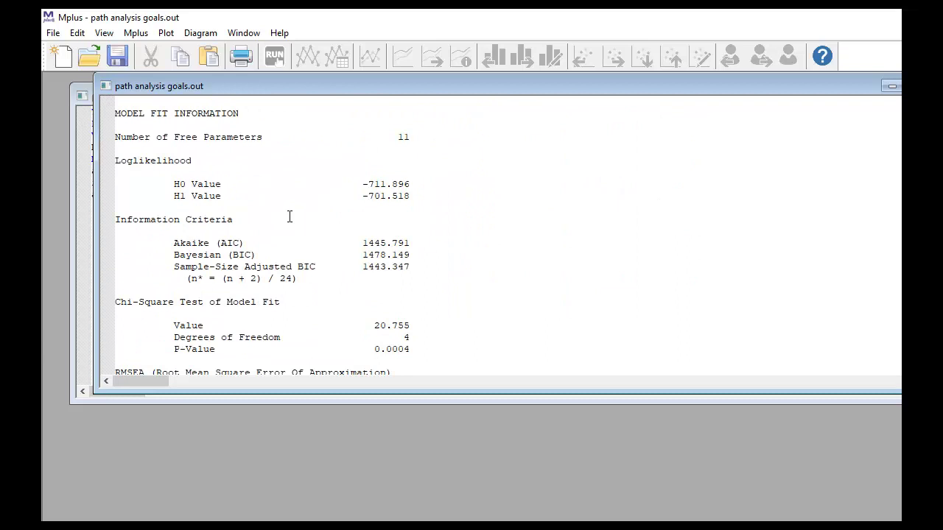
scroll(289, 216, "down", 2)
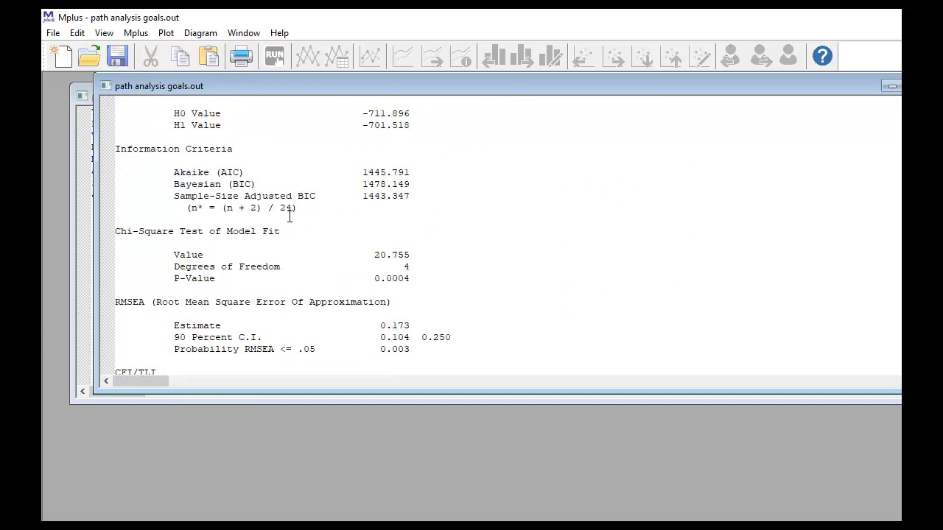
scroll(301, 247, "down", 4)
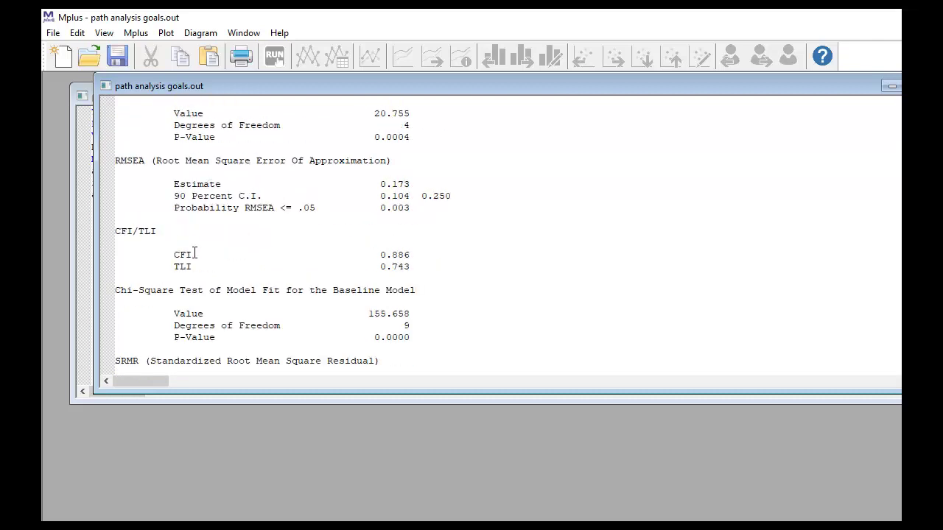
scroll(206, 255, "down", 4)
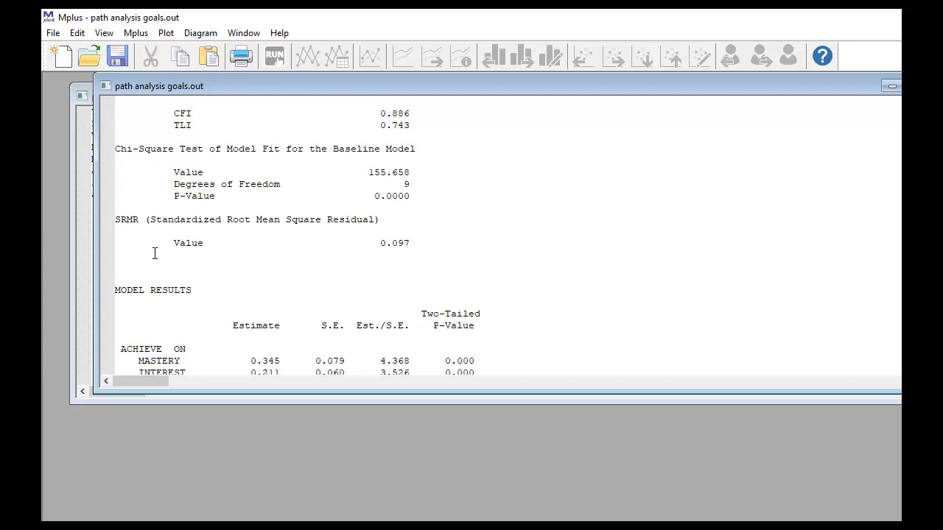
scroll(322, 247, "down", 4)
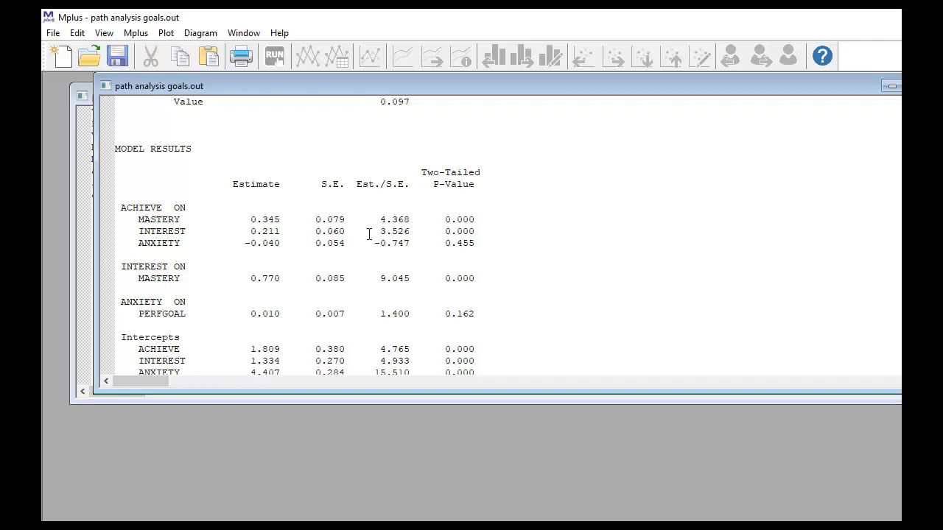
scroll(448, 250, "down", 12)
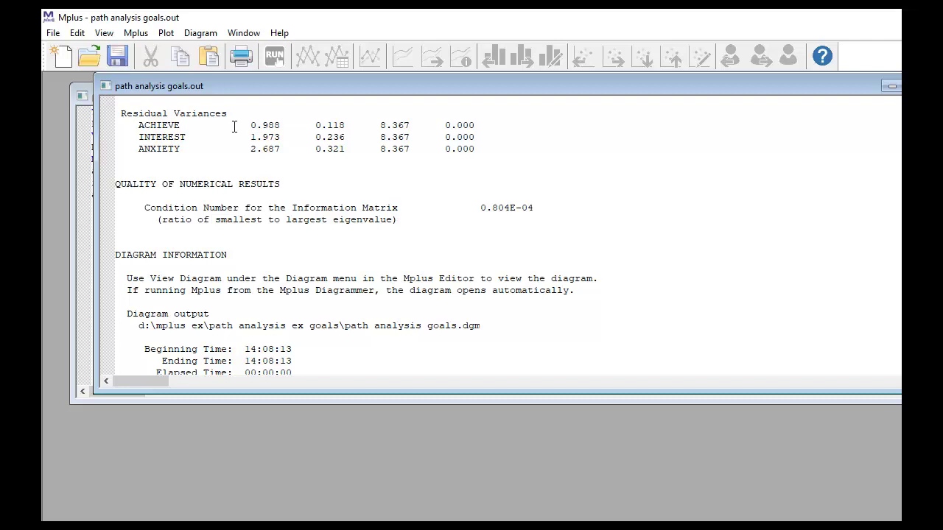
Step: View the results path diagram, dragging anxiety to the top and interest below mastery
left_click(200, 34)
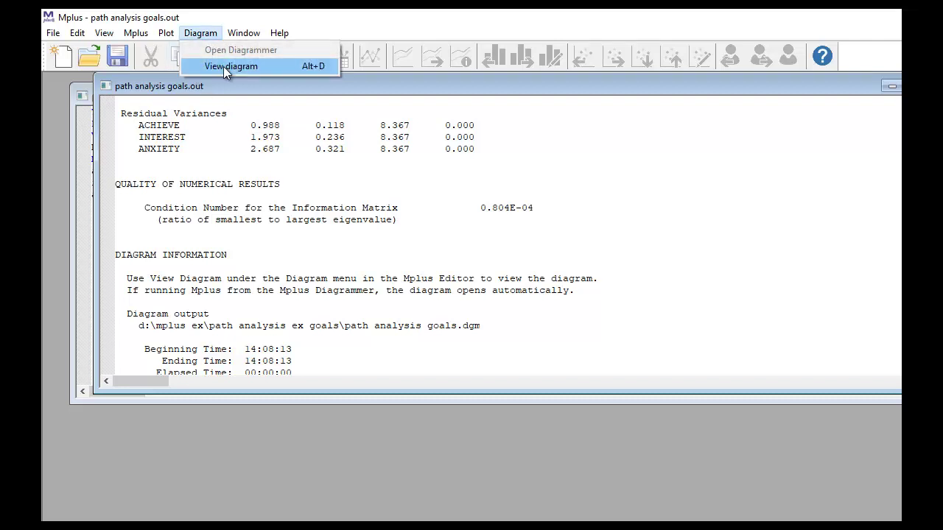
left_click(223, 66)
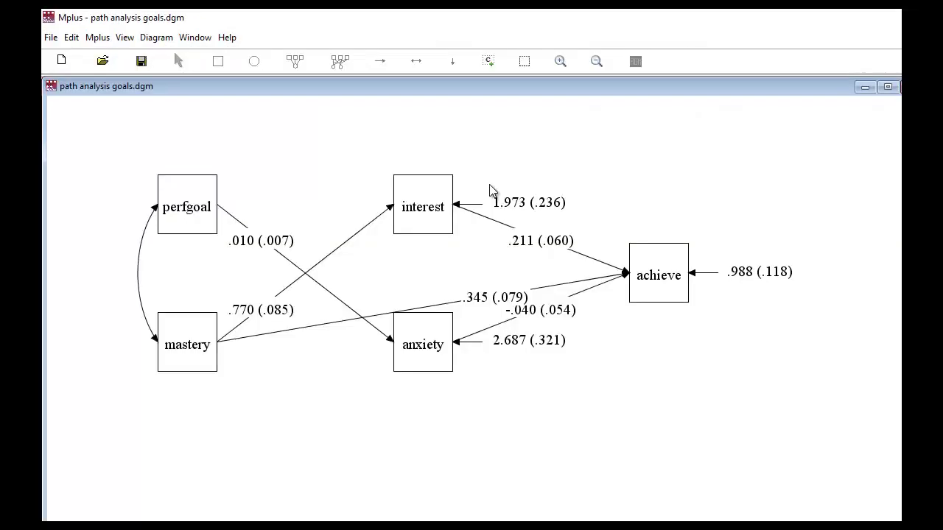
left_click_drag(438, 352, 427, 163)
left_click_drag(423, 196, 424, 413)
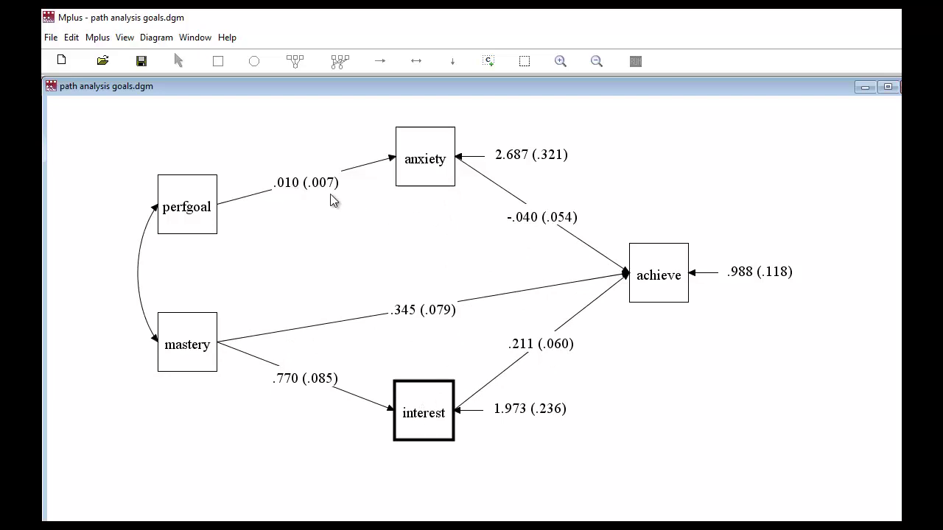
left_click(127, 40)
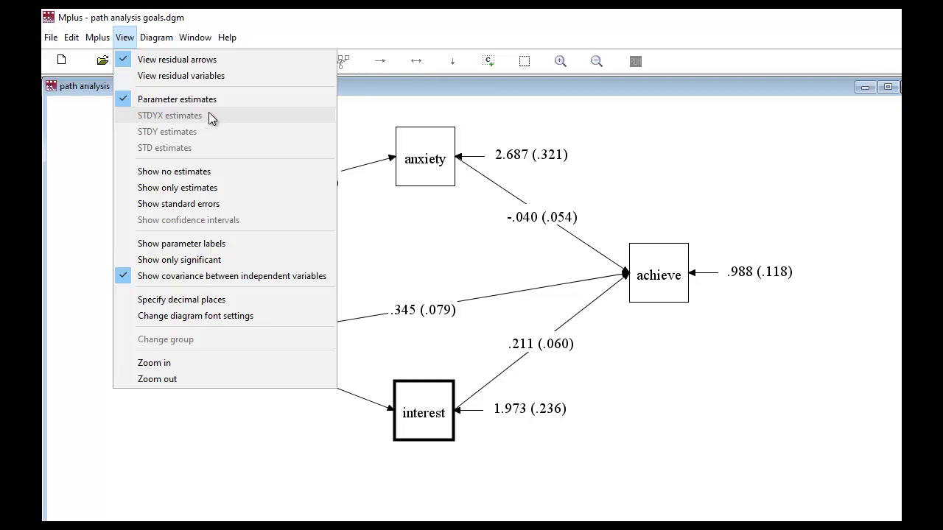
left_click(373, 31)
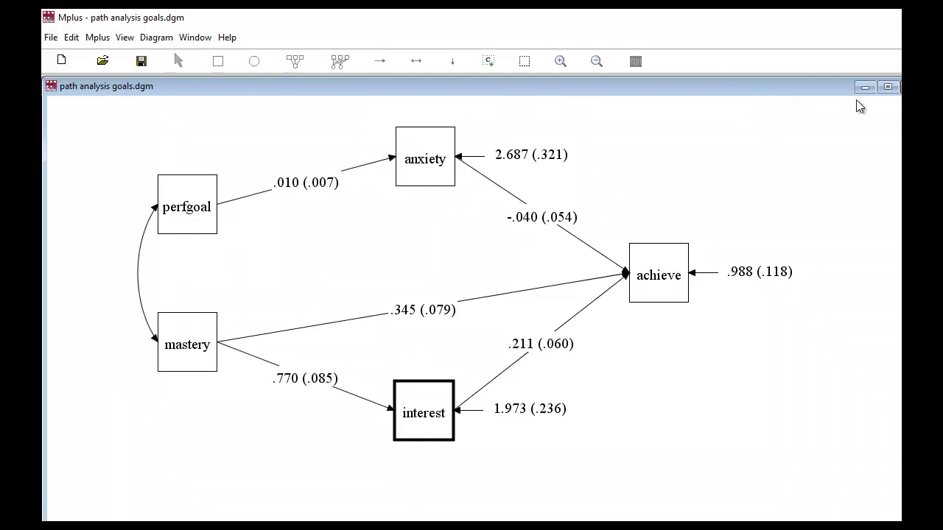
Step: Close the diagram and output, then add 'OUTPUT: stdyx;' at the end of the input file
key("alt+F4")
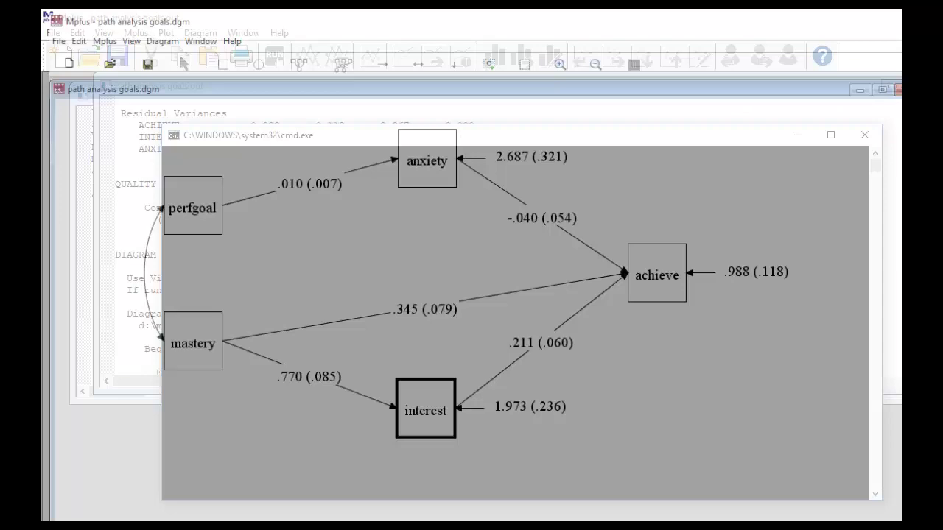
key("ctrl+F4")
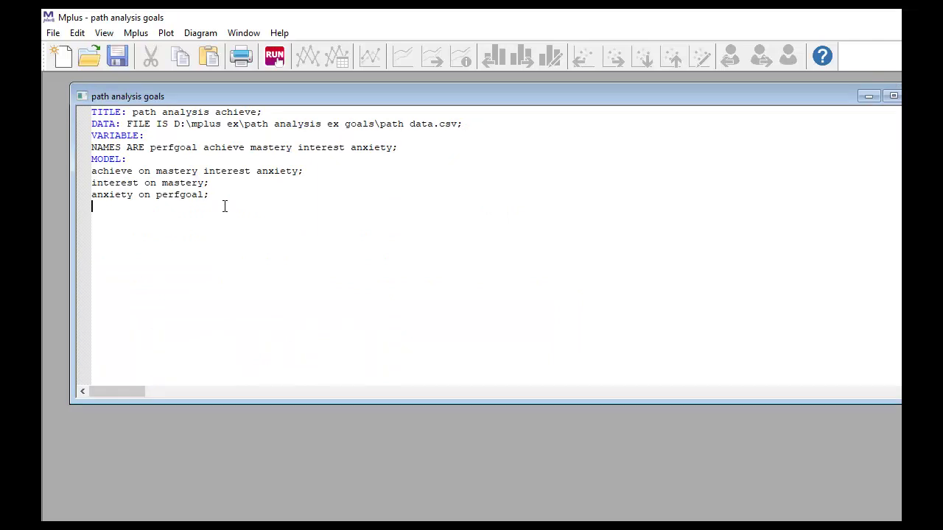
type("UTPUT")
type("st")
type("dyx;")
left_click_drag(146, 225, 77, 112)
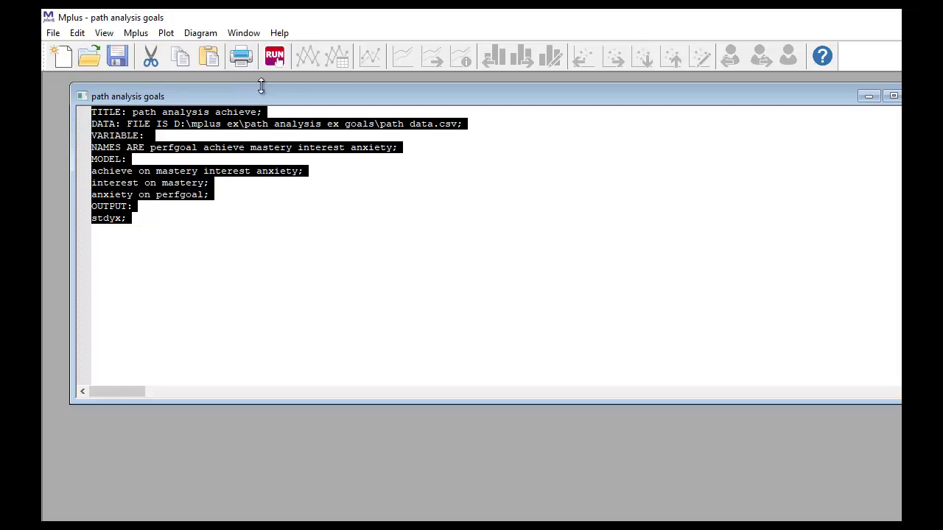
Step: Save and rerun the updated model, scrolling the output down to the standardized results
left_click(275, 59)
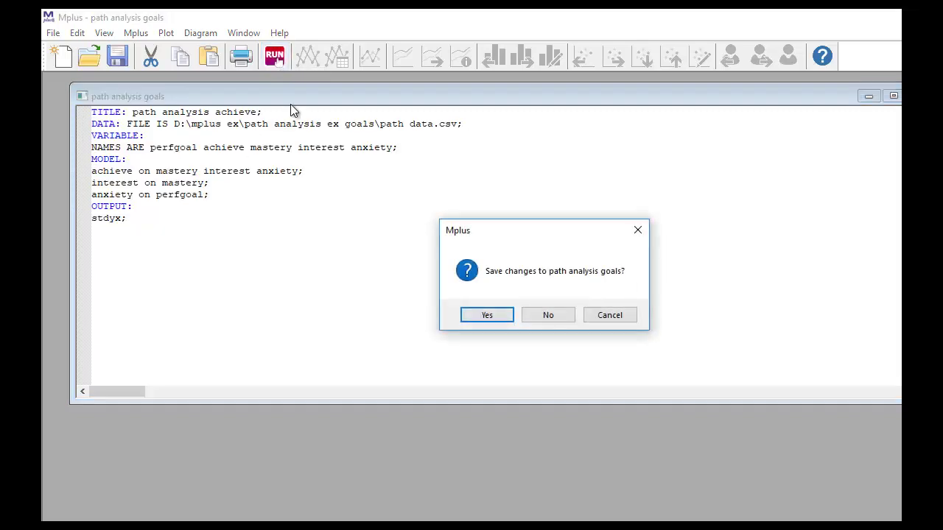
left_click(504, 317)
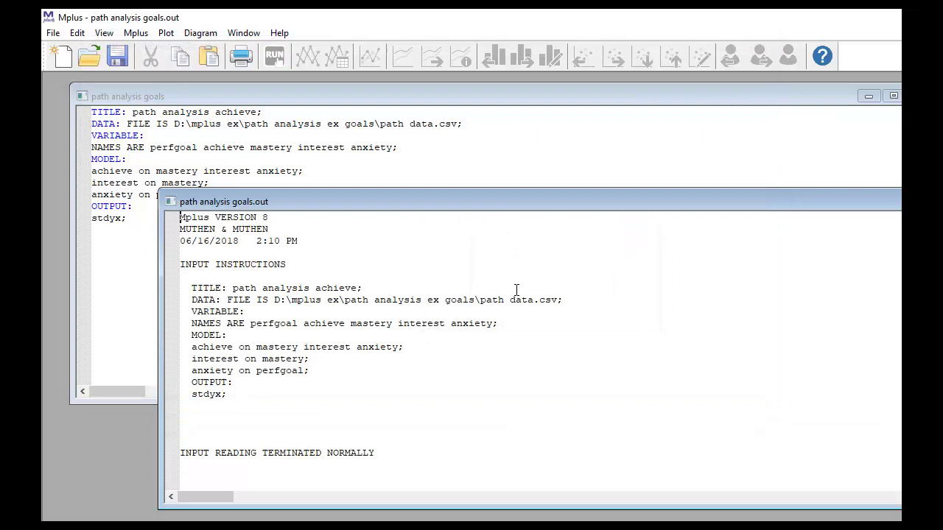
left_click_drag(621, 209, 568, 87)
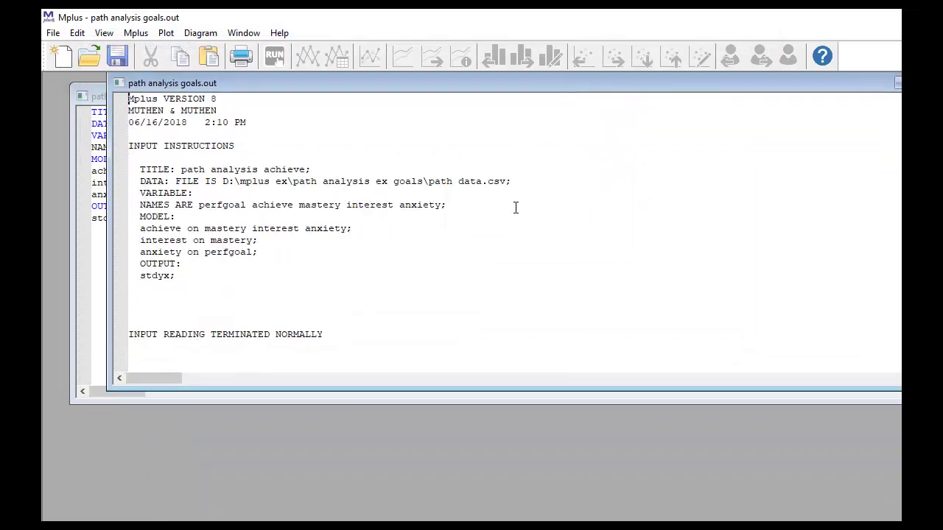
scroll(525, 257, "down", 8)
scroll(525, 257, "down", 20)
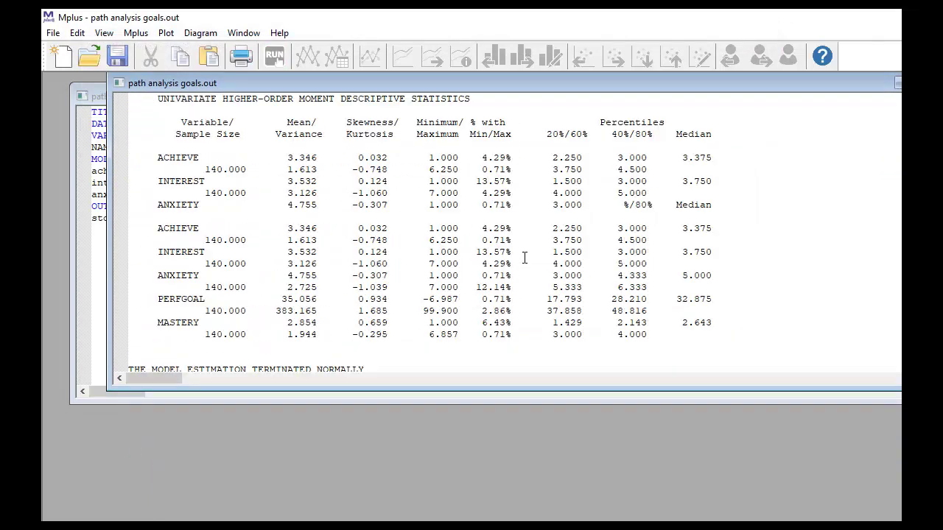
scroll(525, 257, "down", 5)
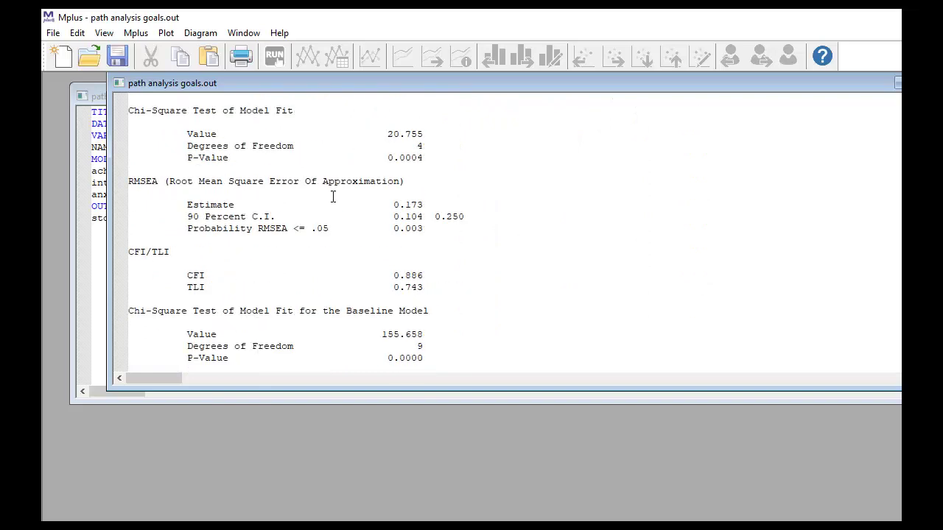
scroll(364, 219, "down", 6)
scroll(364, 219, "down", 2)
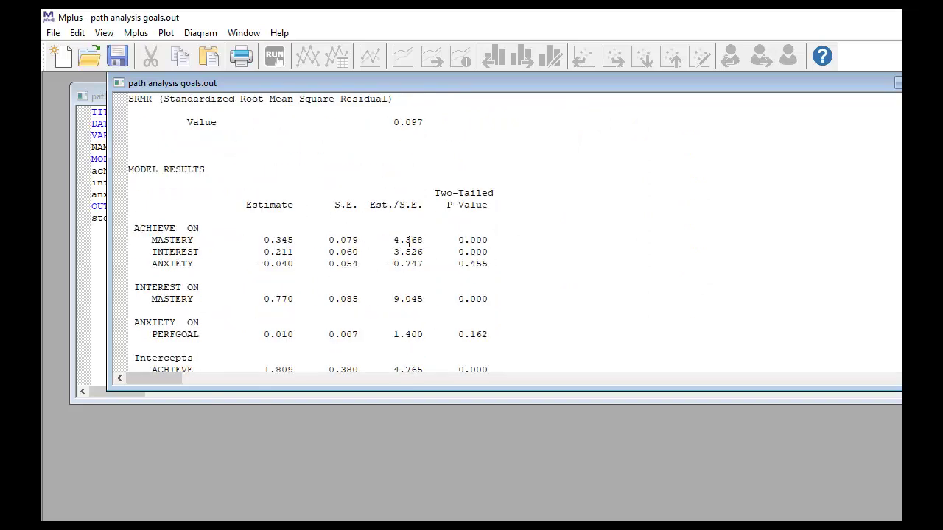
scroll(409, 243, "down", 10)
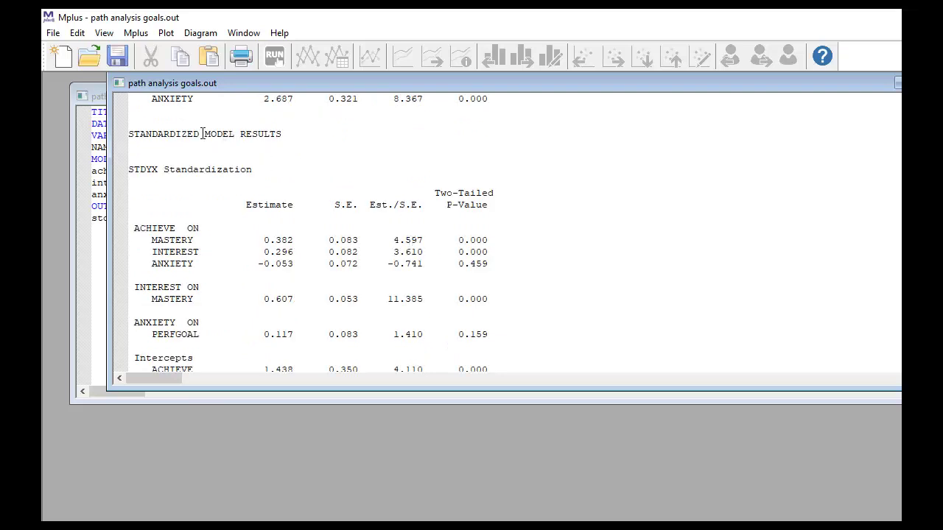
Step: Mark the STANDARDIZED MODEL RESULTS heading and the standardized anxiety-to-achieve estimate
left_click_drag(286, 136, 130, 137)
left_click(278, 154)
scroll(244, 202, "down", 4)
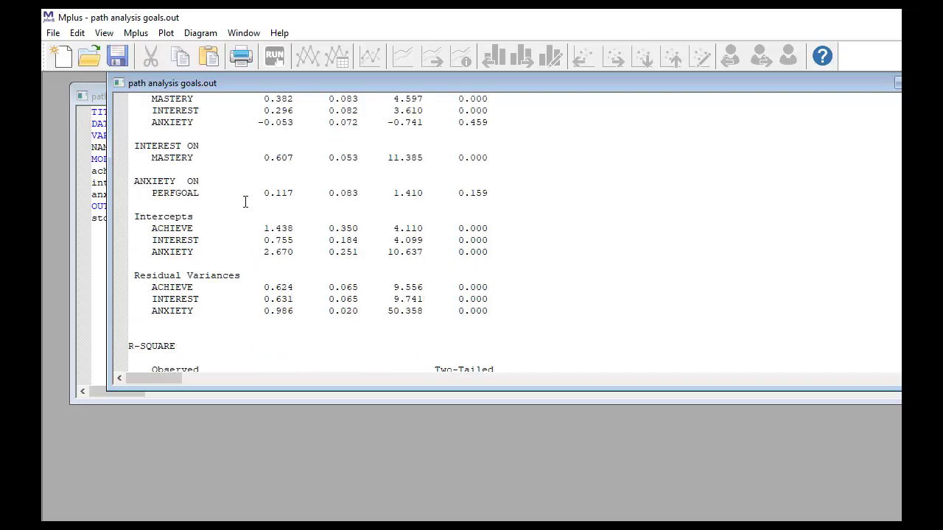
scroll(246, 201, "up", 2)
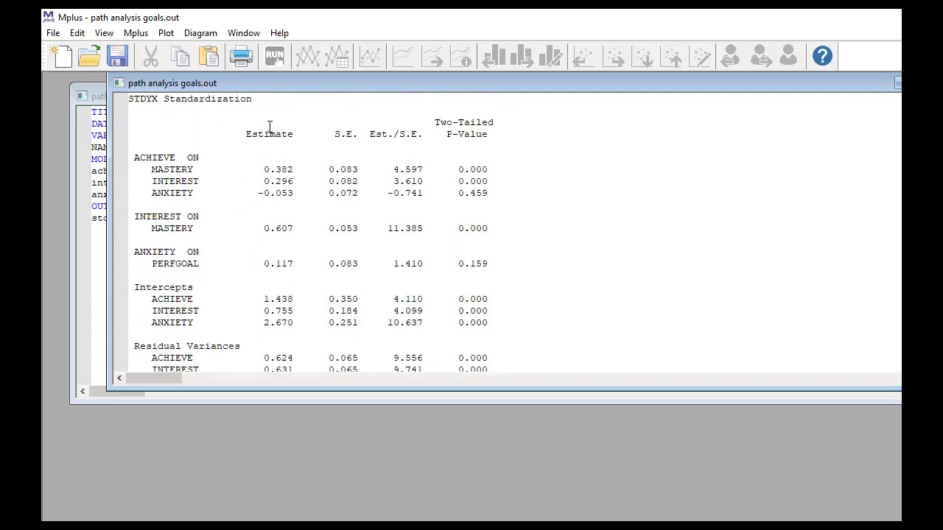
left_click_drag(251, 168, 293, 181)
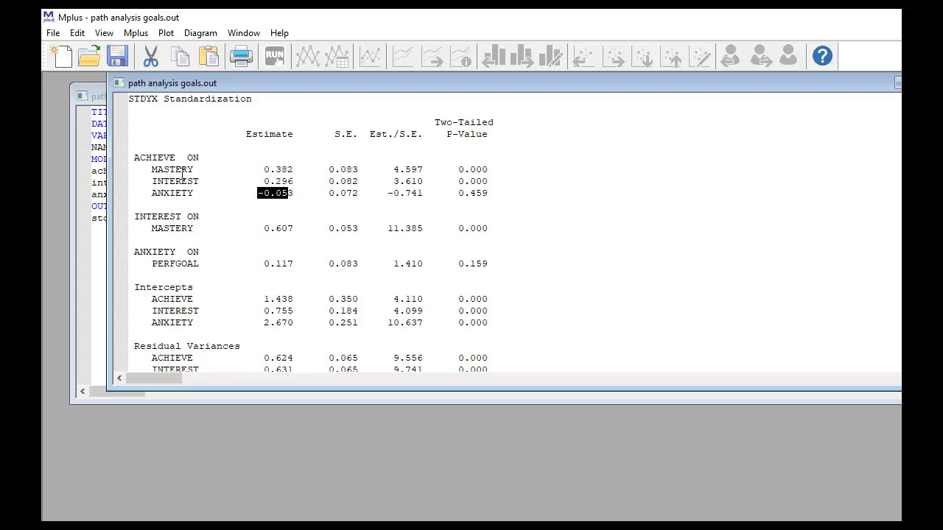
left_click(319, 156)
scroll(319, 156, "down", 8)
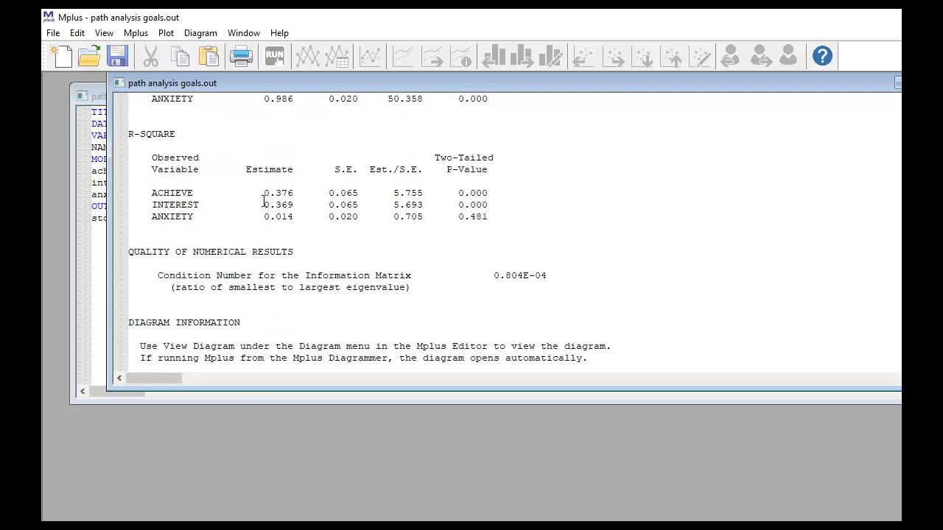
left_click_drag(264, 195, 299, 216)
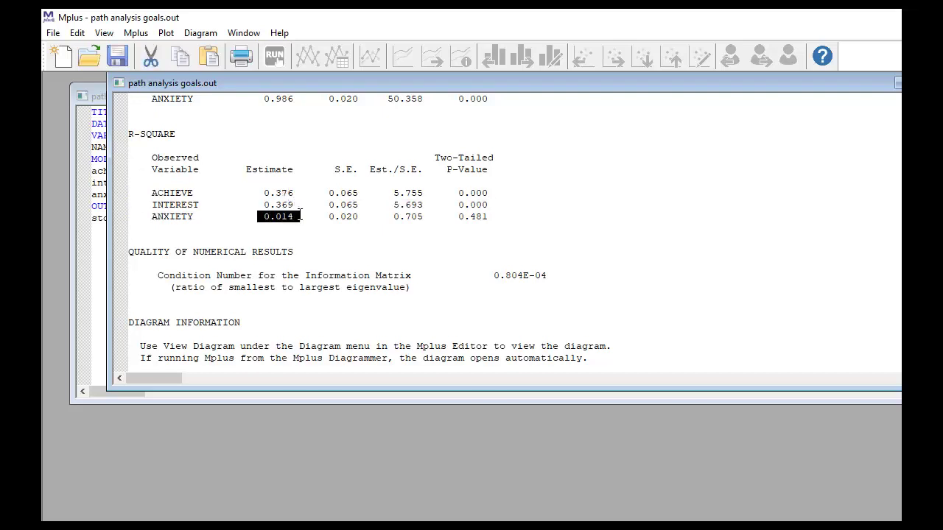
left_click(560, 207)
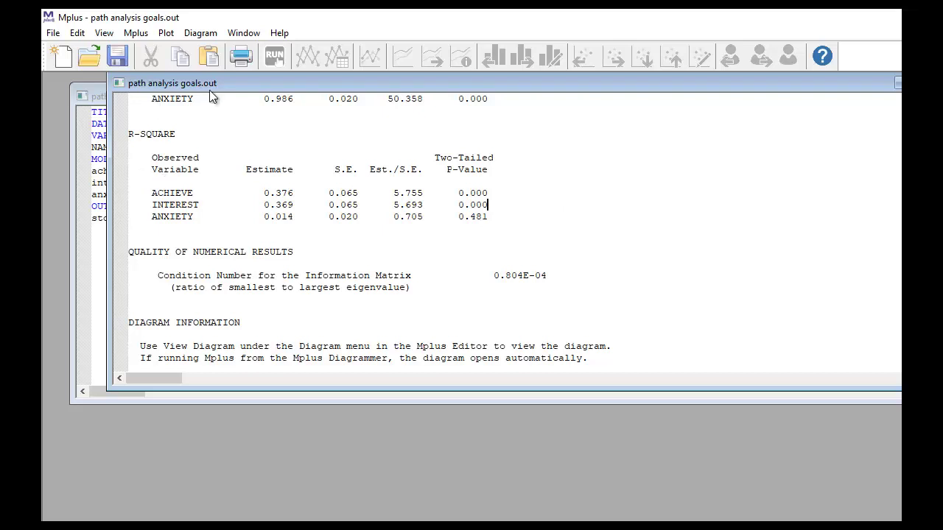
Step: View the diagram with anxiety at top, interest at bottom, showing STDYX estimates like mastery→achieve .382
left_click(203, 33)
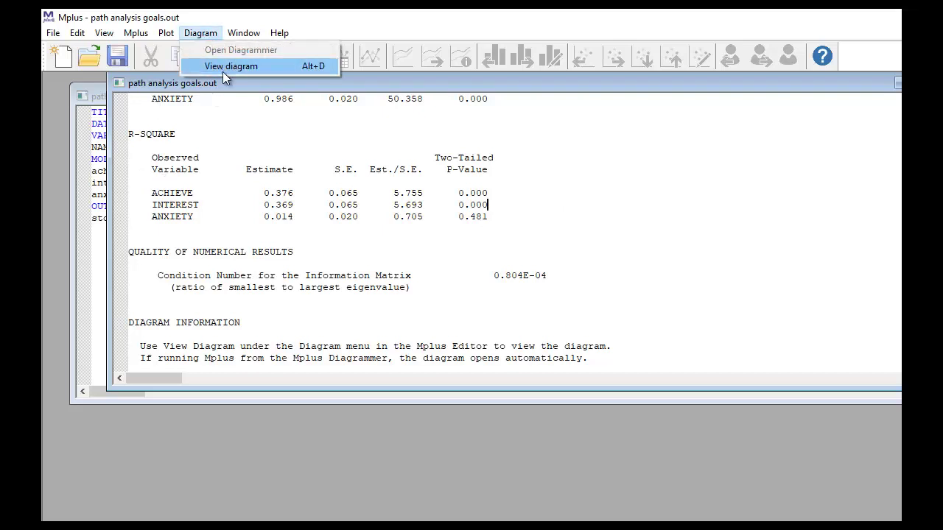
left_click(222, 70)
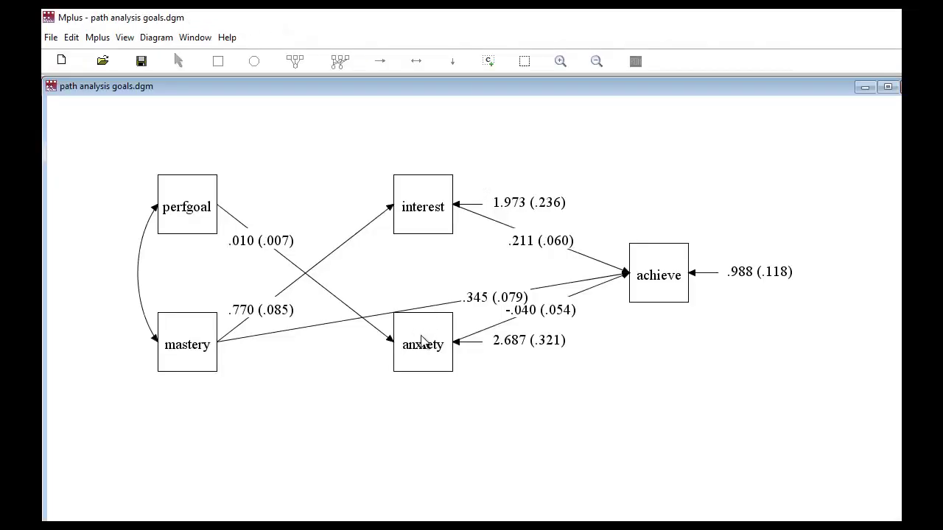
left_click_drag(427, 337, 413, 167)
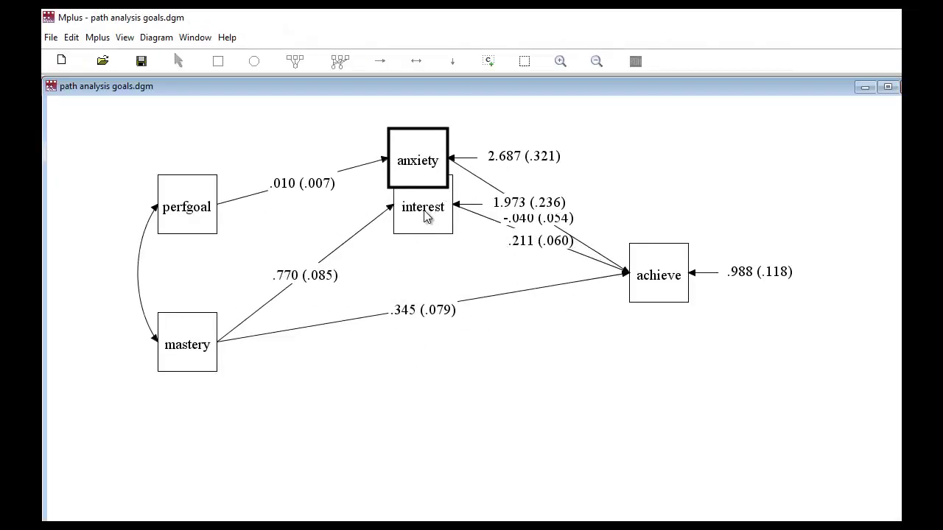
left_click_drag(426, 215, 414, 435)
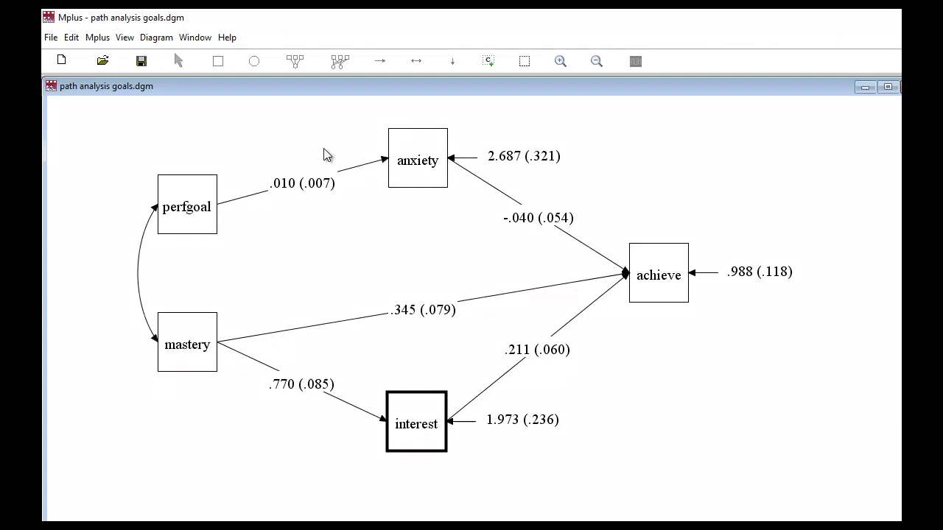
left_click(124, 38)
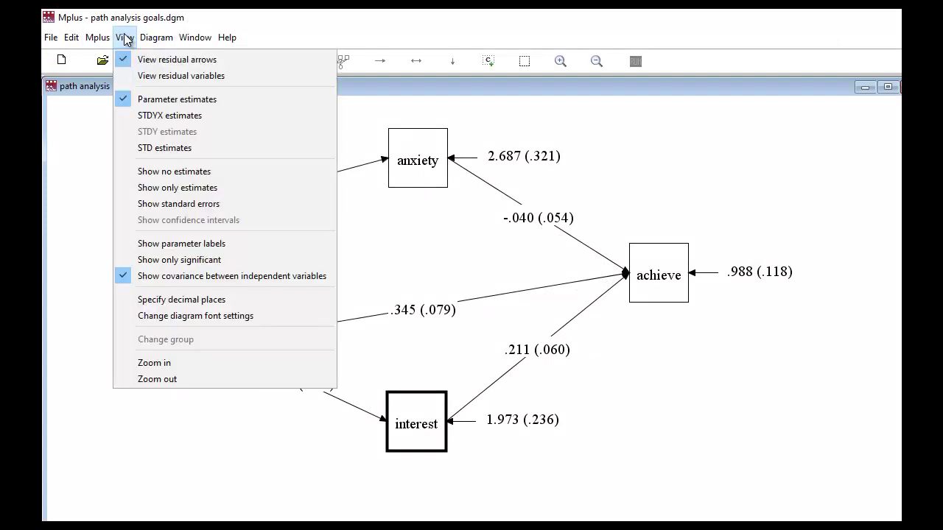
left_click(154, 115)
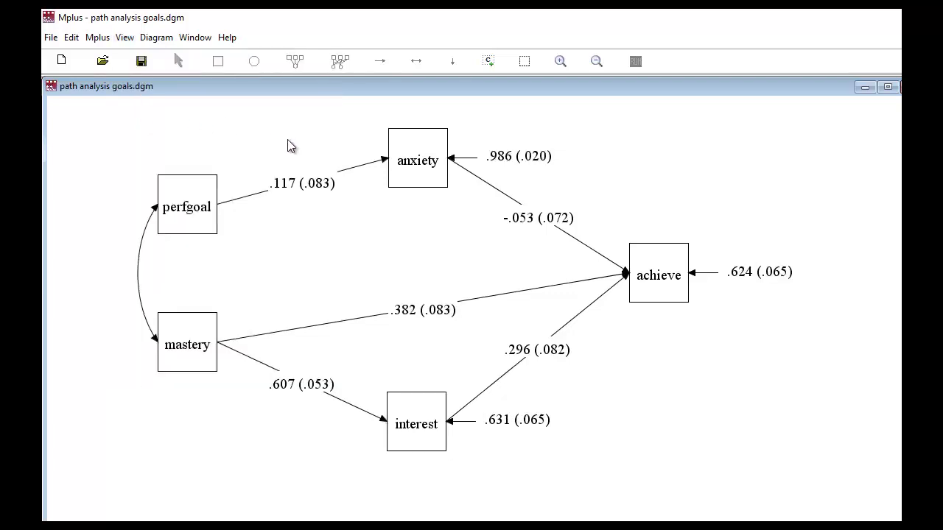